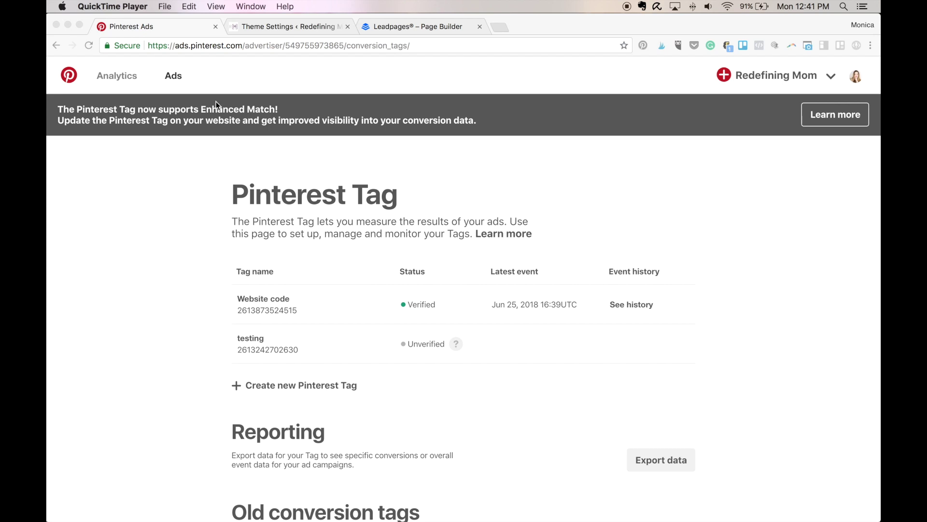
View the introduction page for generating a new Pinterest Tag and return to the tag list.
click(174, 78)
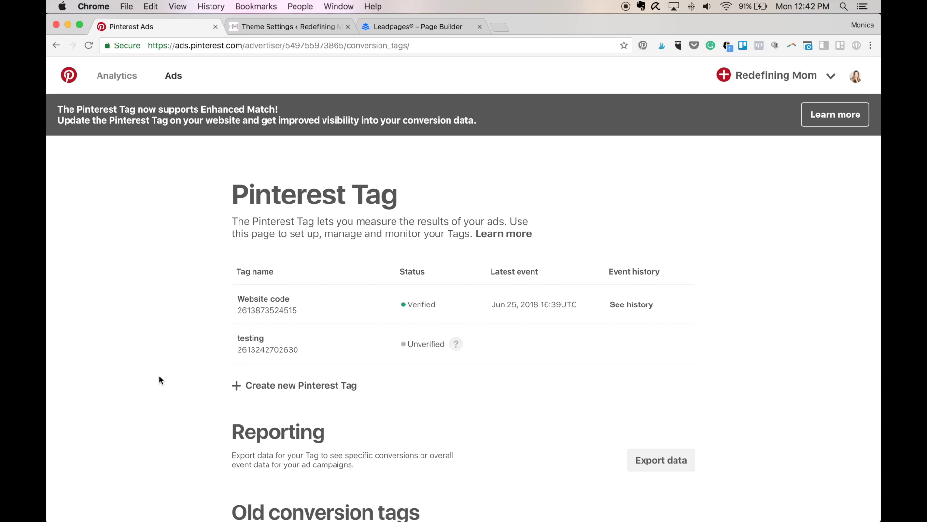
click(281, 390)
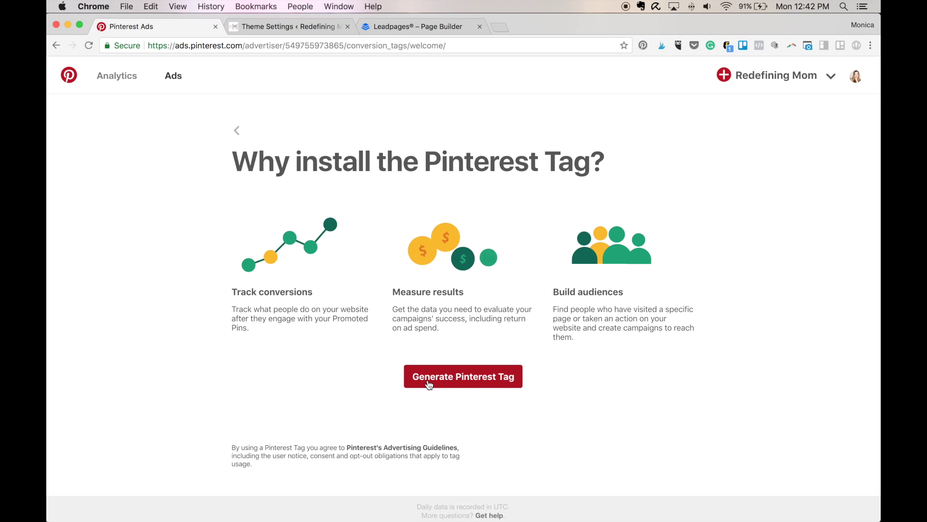
click(237, 130)
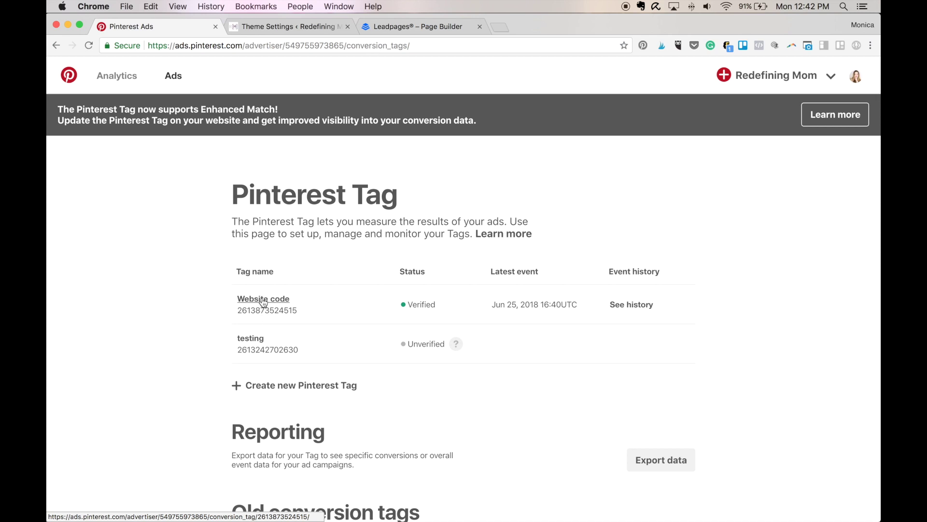
Open the "Website code" tag and review its base code under "1. Install the base code".
click(263, 300)
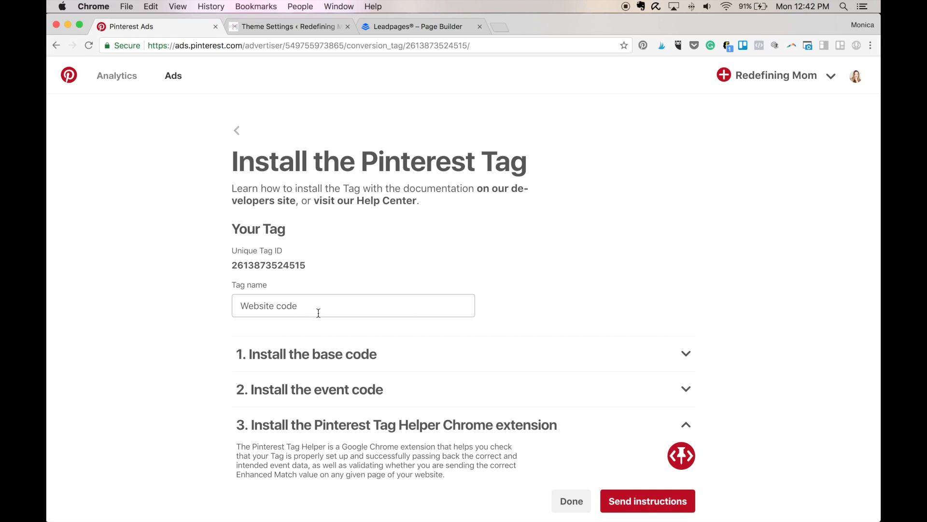
scroll(676, 311, down, 2)
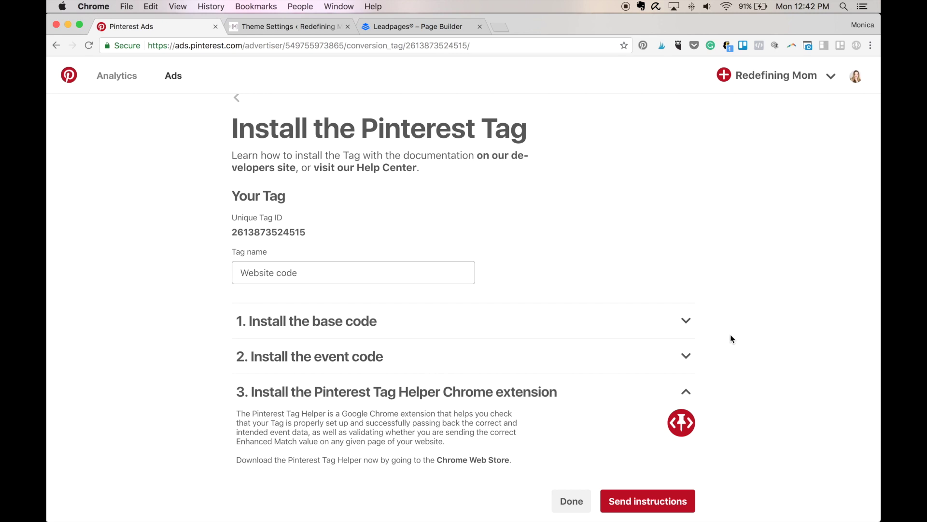
click(688, 325)
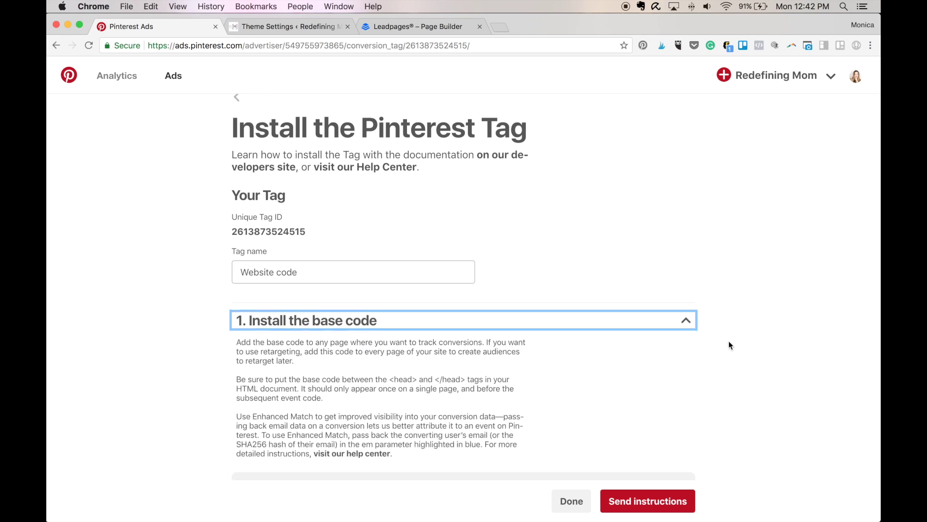
scroll(729, 338, down, 3)
scroll(430, 274, down, 2)
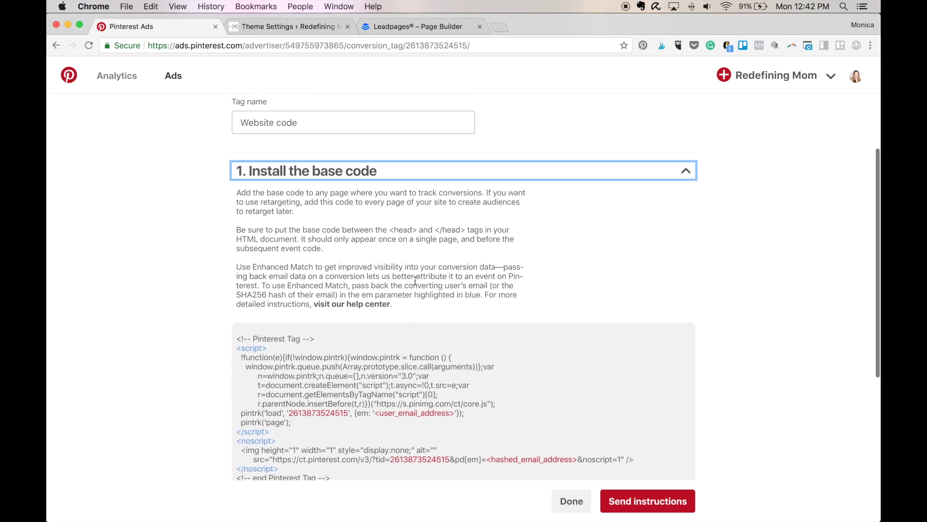
scroll(431, 274, down, 1)
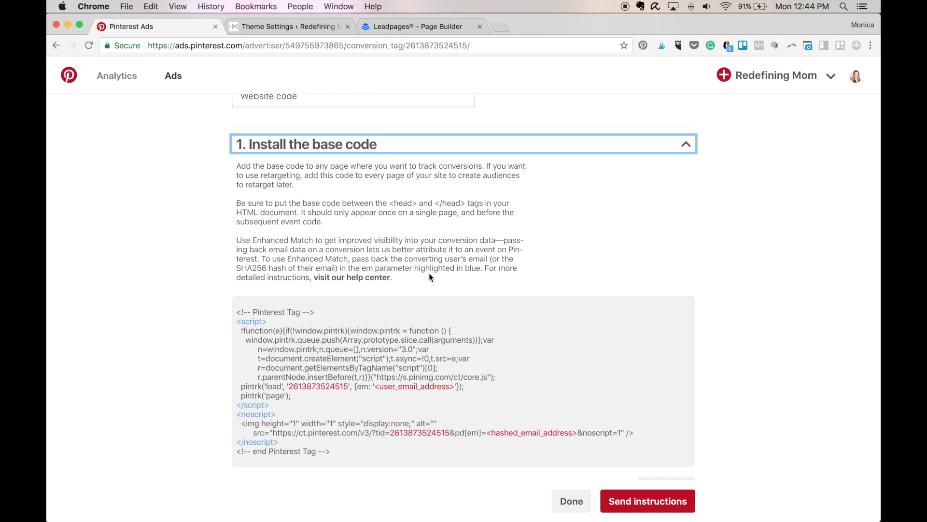
scroll(440, 377, down, 2)
scroll(441, 377, down, 2)
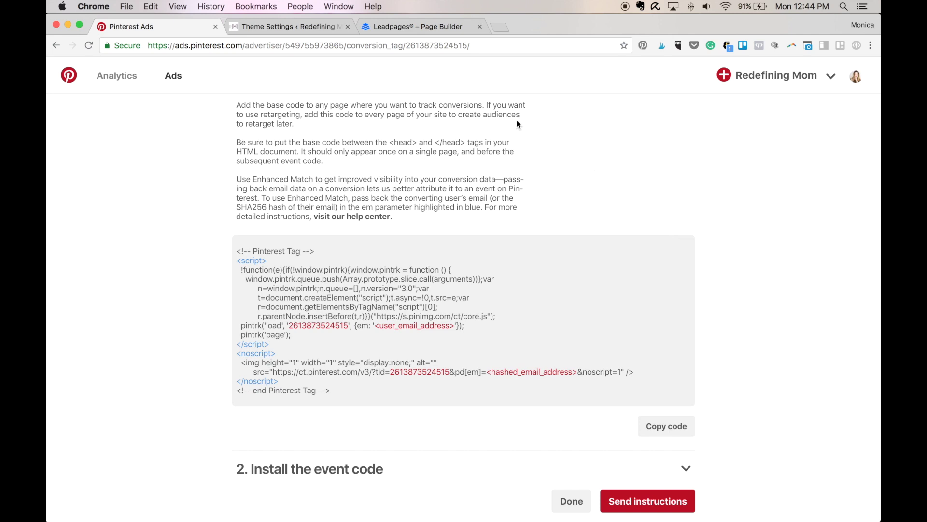
Inspect the Header Scripts in the WordPress Genesis theme settings and the head section tracking code in the Leadpages builder.
click(279, 30)
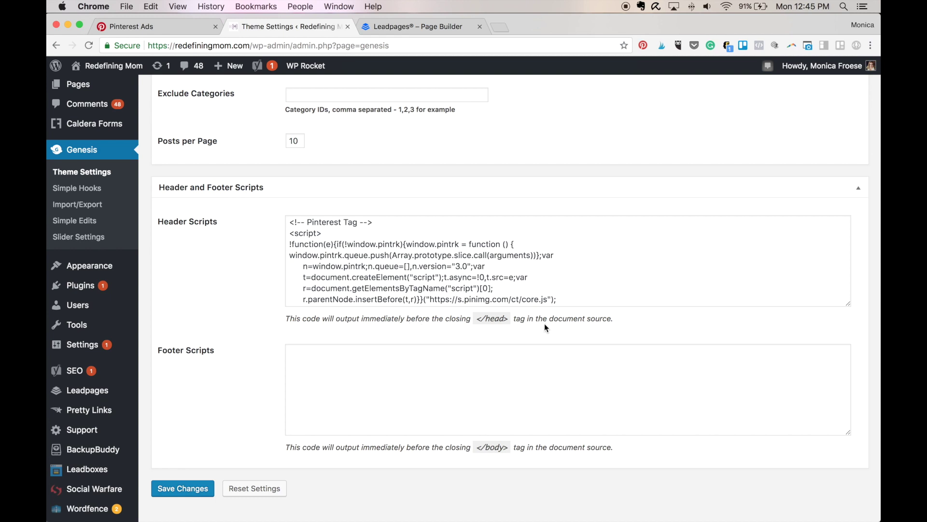
scroll(342, 270, up, 3)
scroll(342, 268, down, 5)
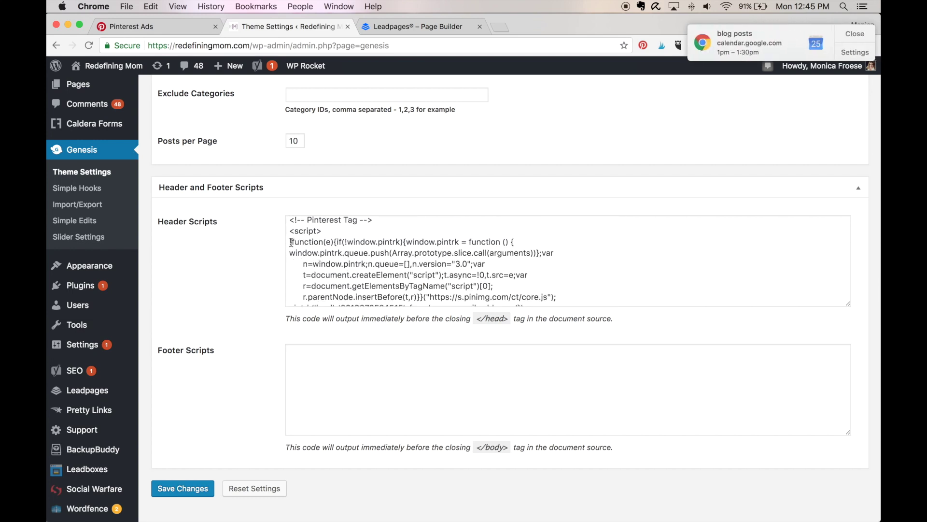
click(849, 34)
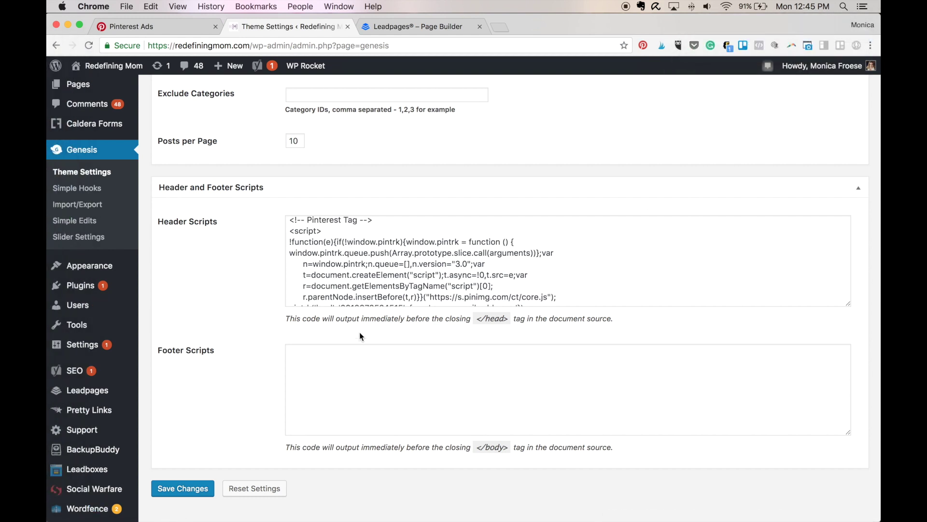
click(425, 28)
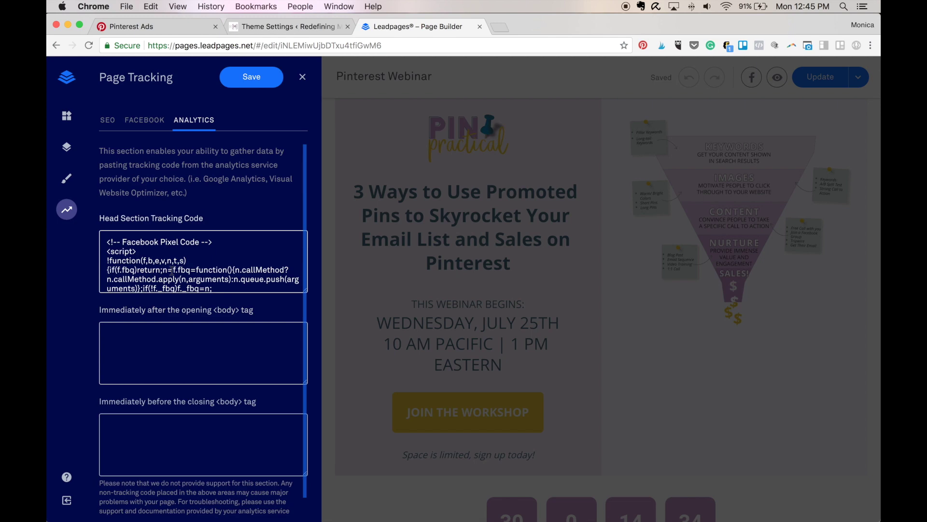
Return to the Pinterest Tag setup page, collapse the base code section and review the "Install the event code" instructions.
click(155, 26)
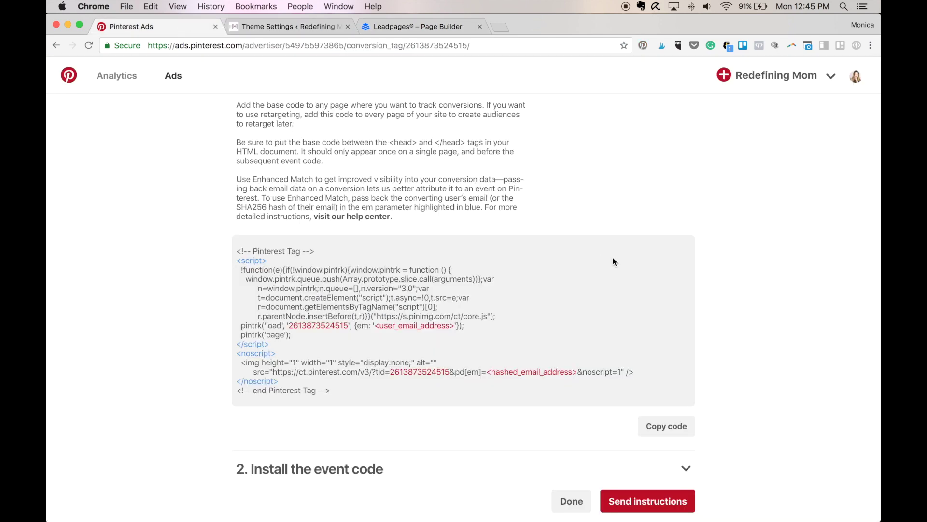
scroll(629, 279, up, 3)
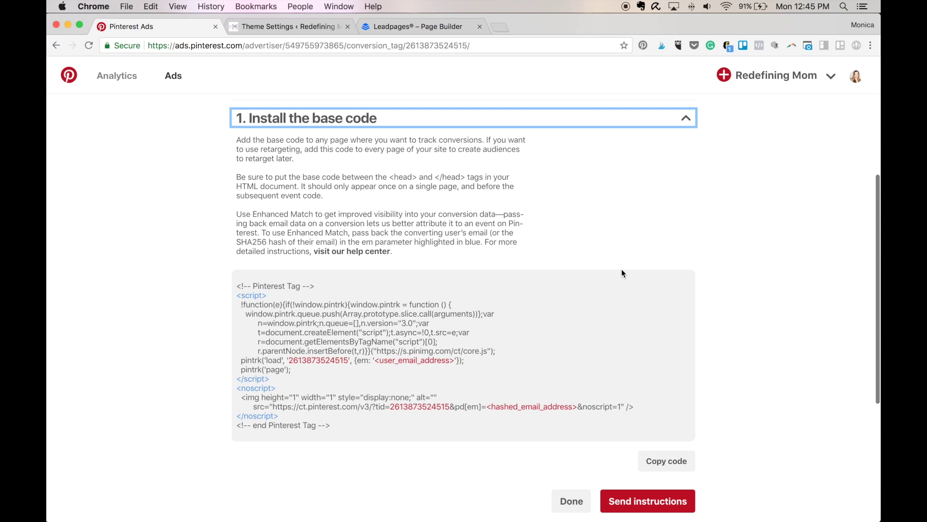
click(686, 167)
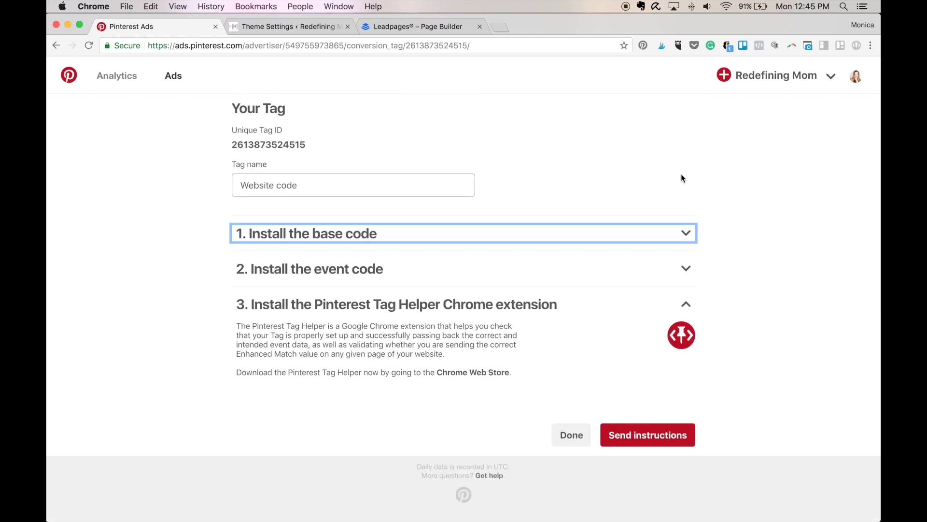
click(684, 275)
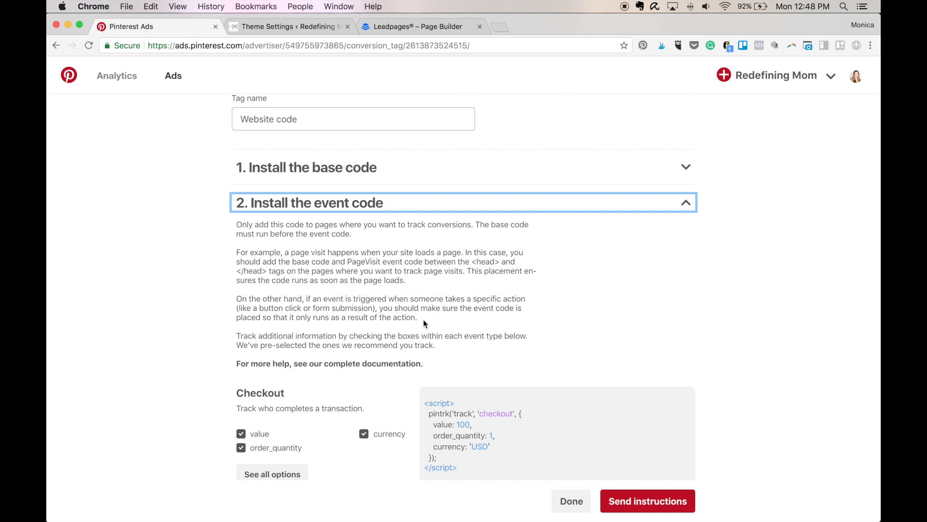
click(689, 202)
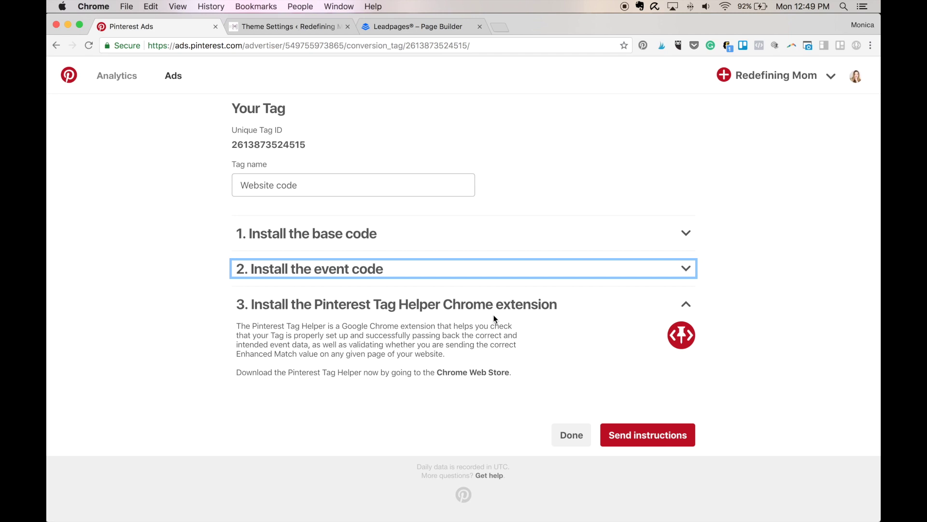
Open the Redefining Mom website from WordPress and check its tag events with the Pinterest Tag Helper.
click(314, 27)
click(103, 76)
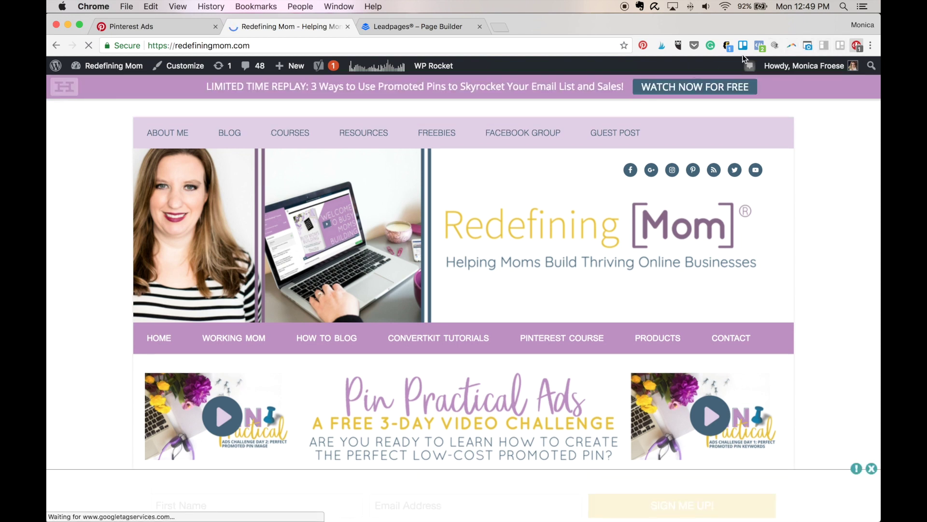
click(856, 47)
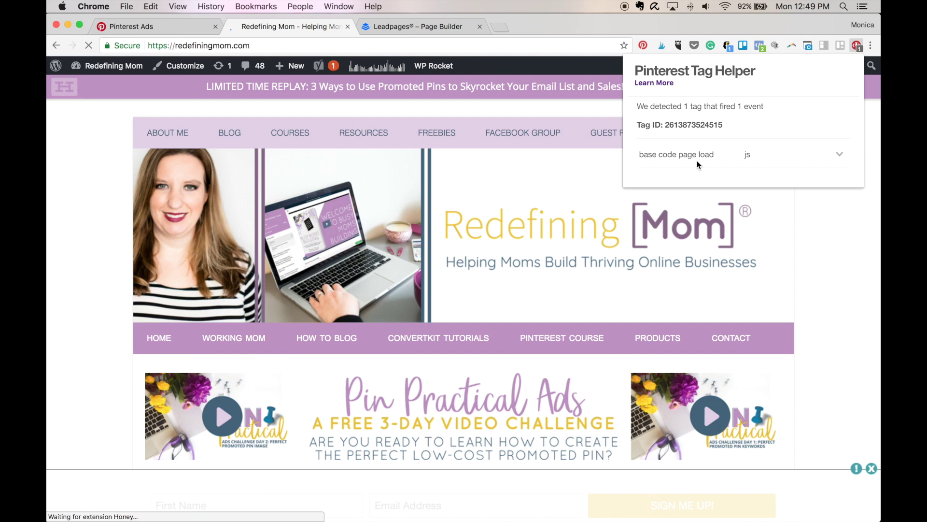
Load the Pin Practical webinar thank-you page in a new tab, check its Pinterest Tag Helper events, and return to Pinterest Ads.
click(506, 27)
click(506, 27)
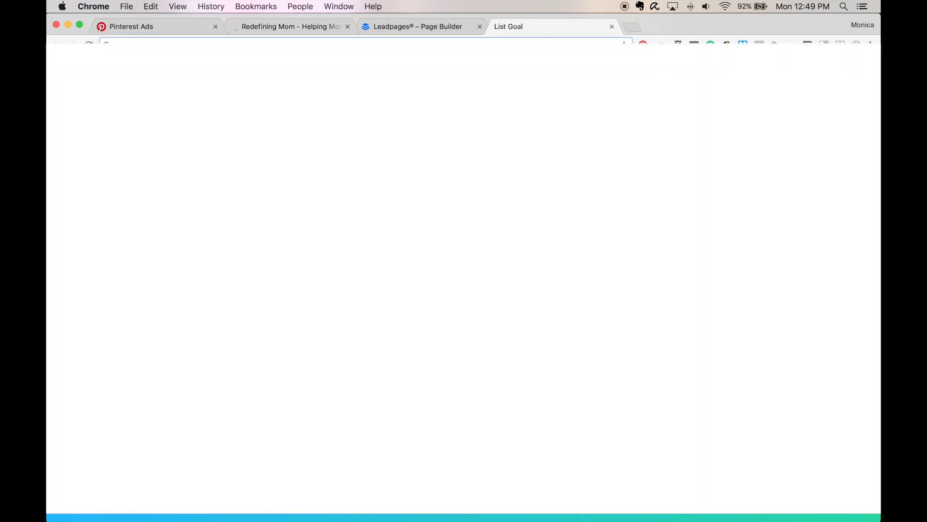
text(moni)
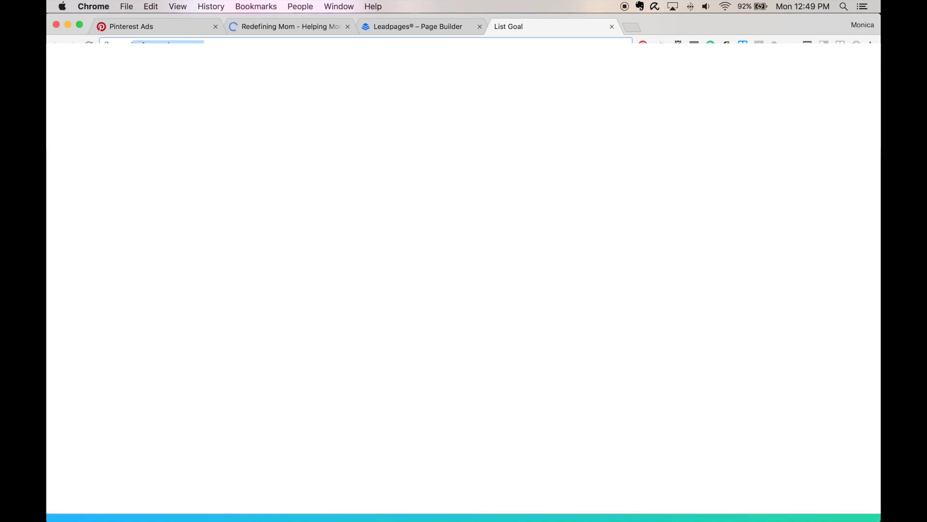
key(Return)
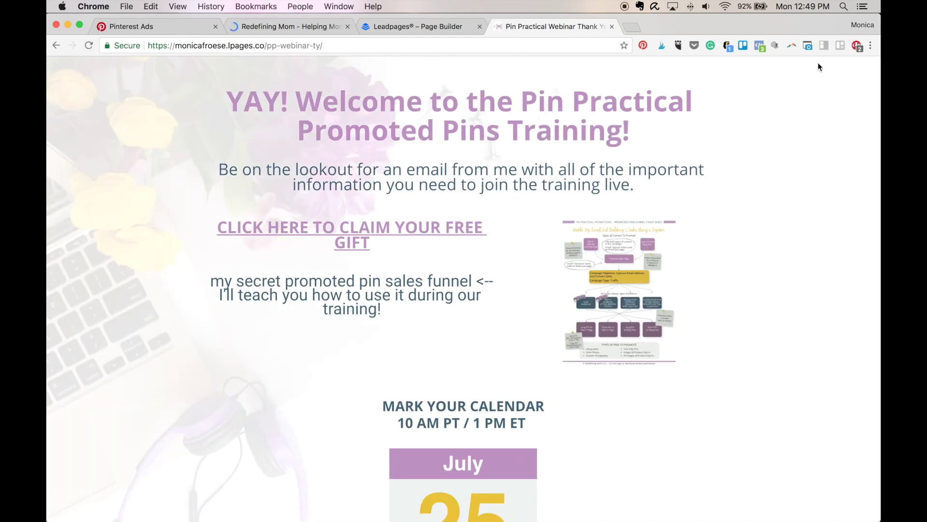
click(858, 45)
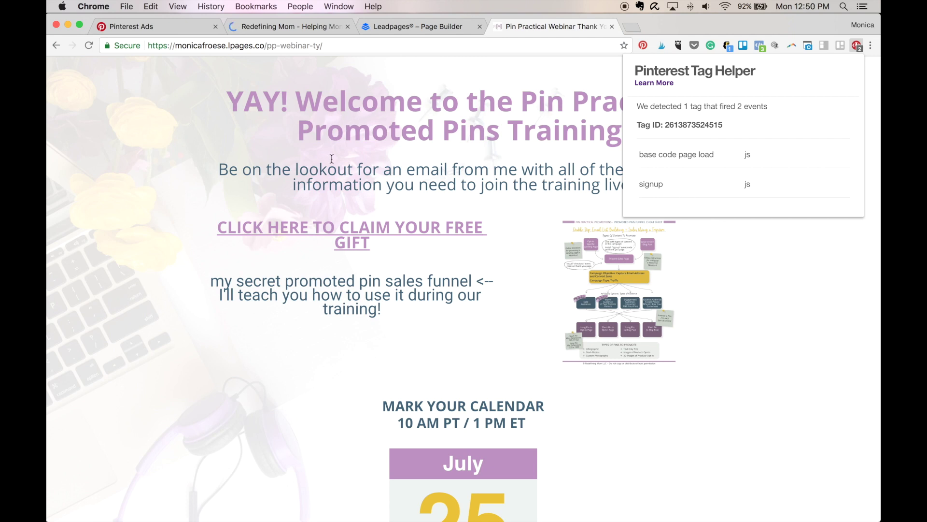
click(173, 34)
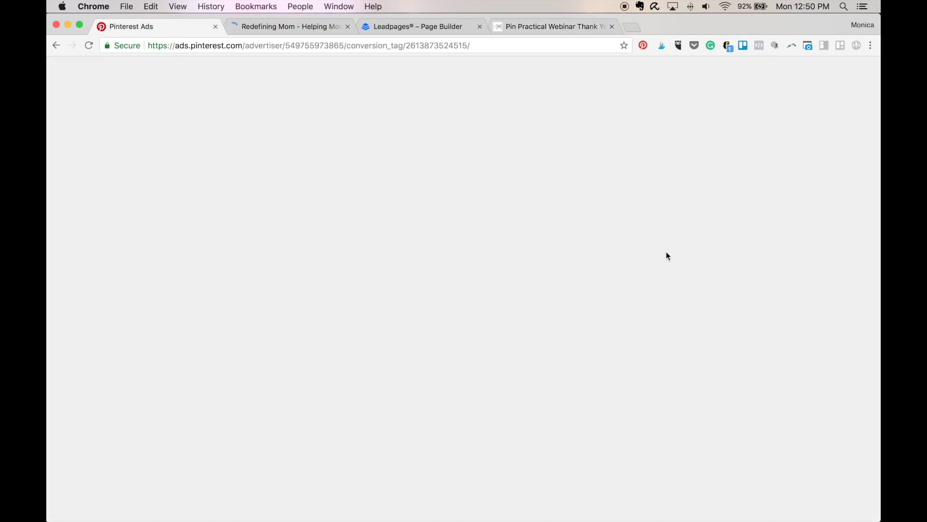